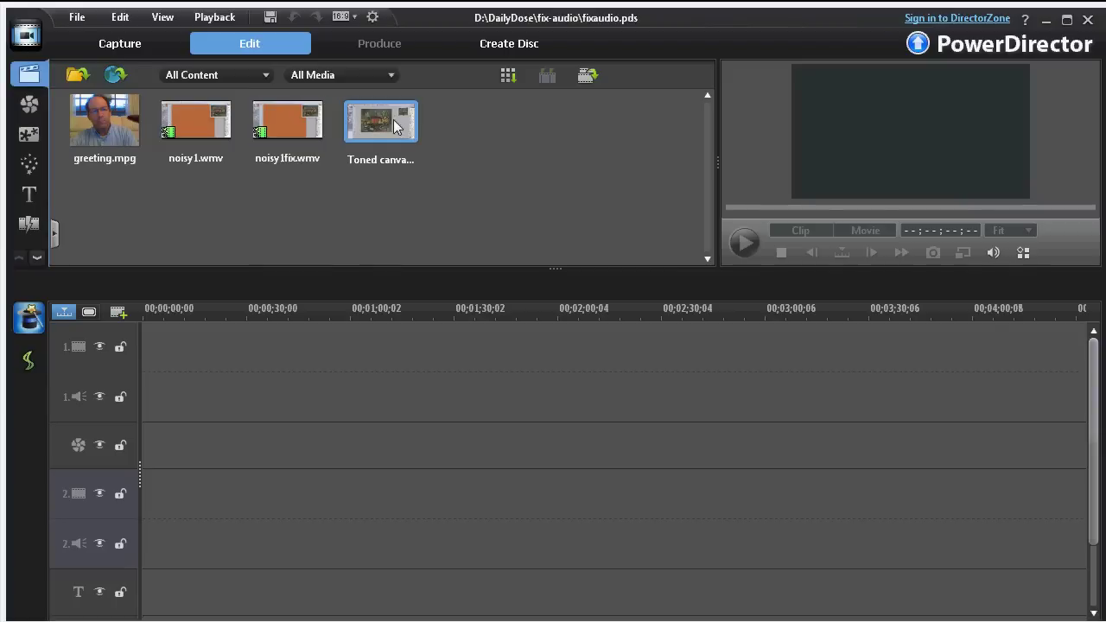
Place Toned canvass.avi on the first track and play it from about 52 seconds
drag(393, 119, 206, 326)
drag(135, 336, 137, 339)
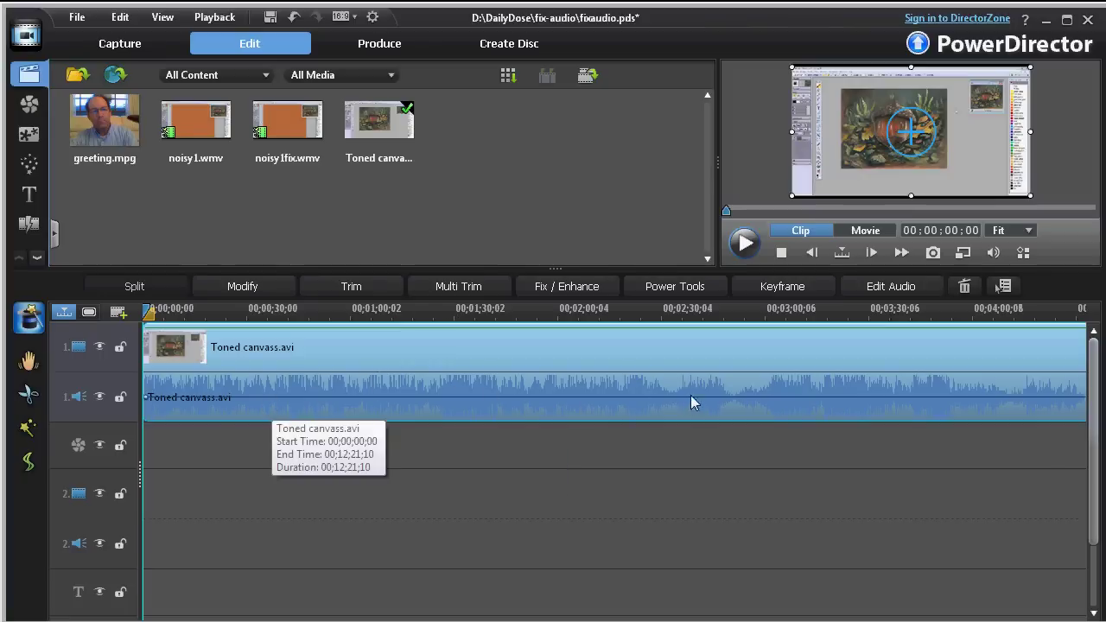
click(322, 308)
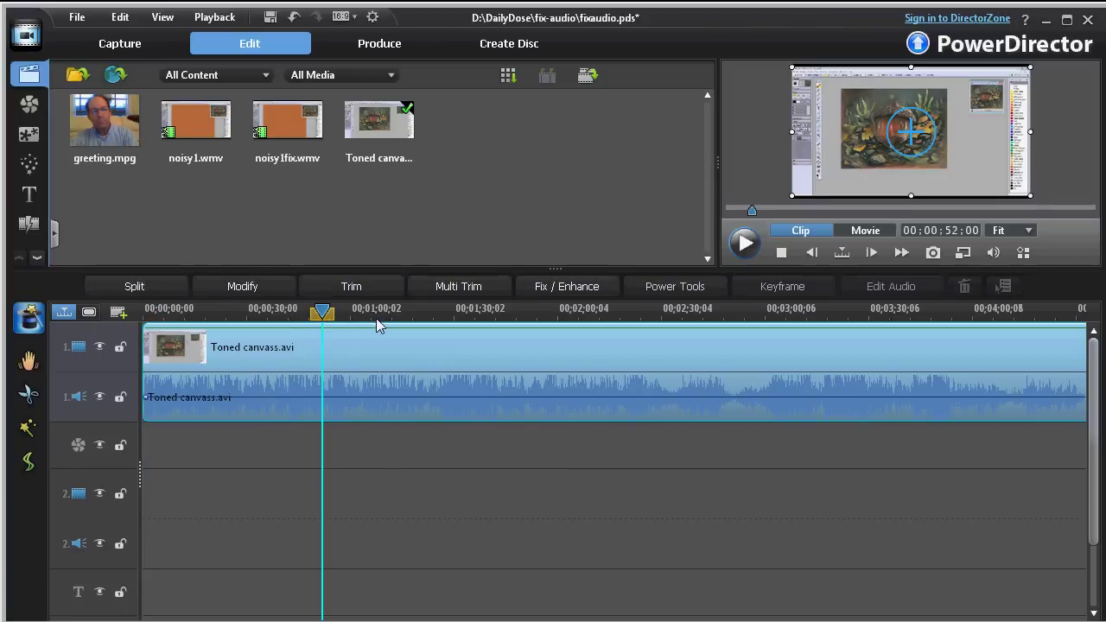
key(space)
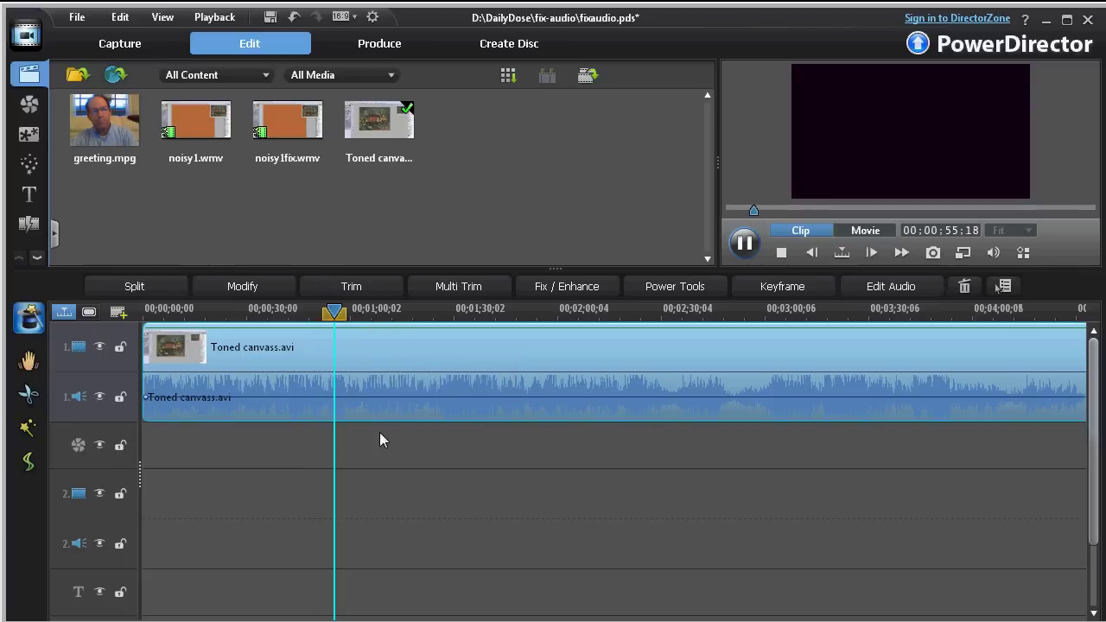
key(space)
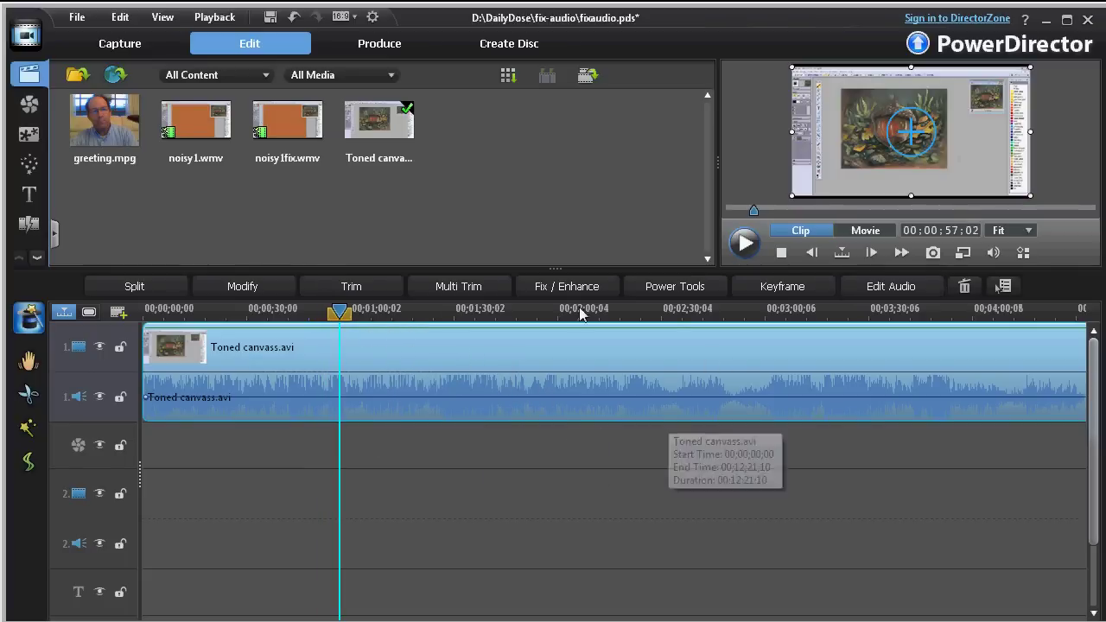
Play the section between about 2:30 and 2:47 to hear the background noise
click(692, 314)
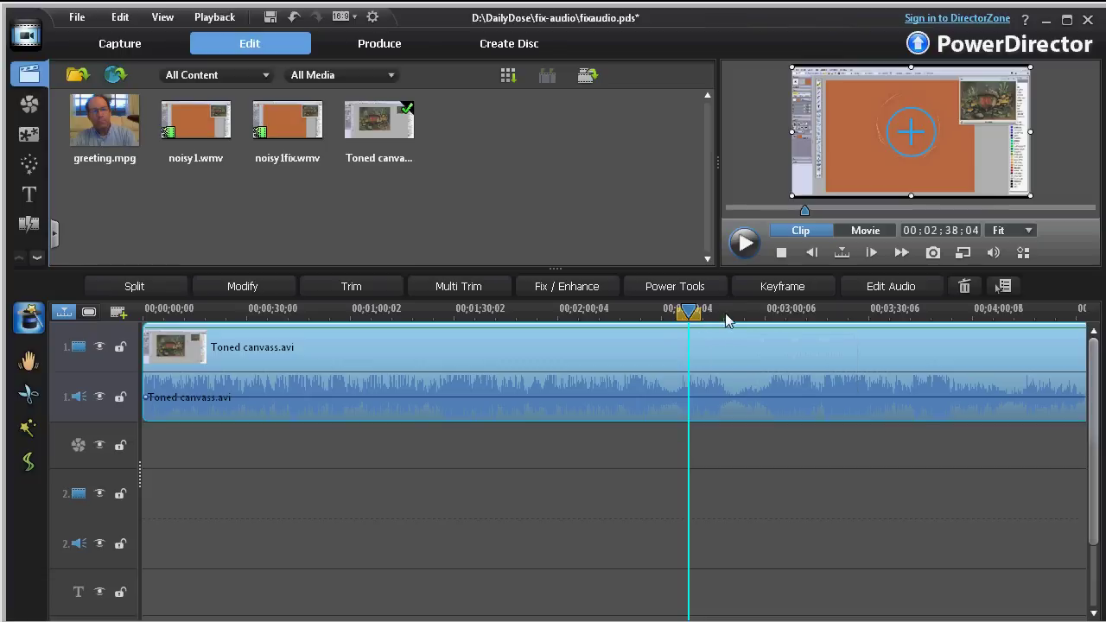
click(723, 315)
key(space)
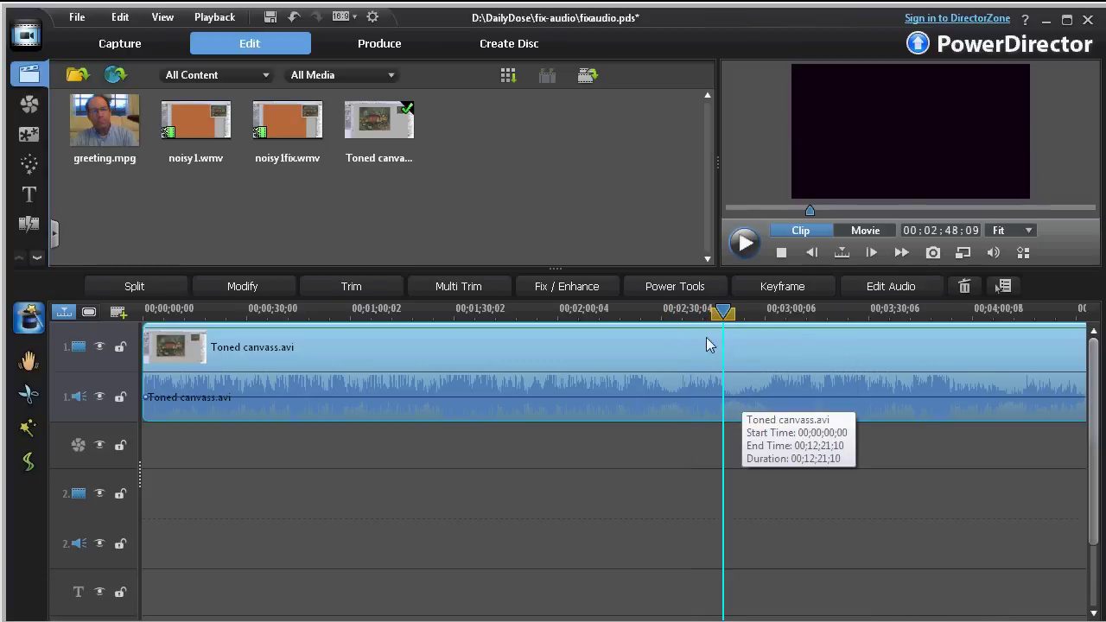
click(693, 314)
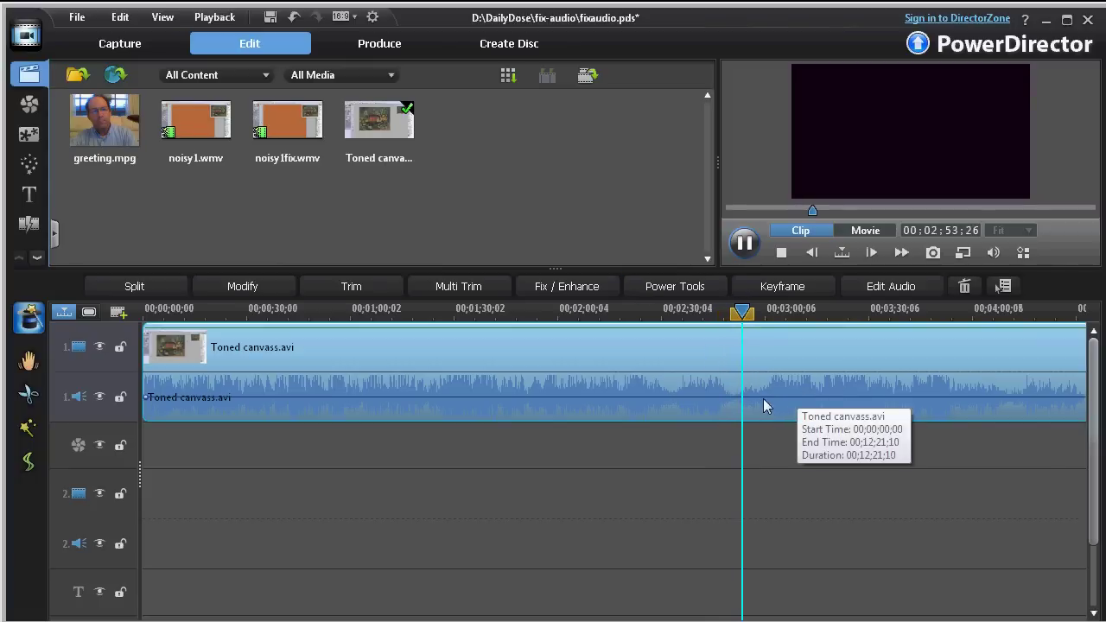
key(space)
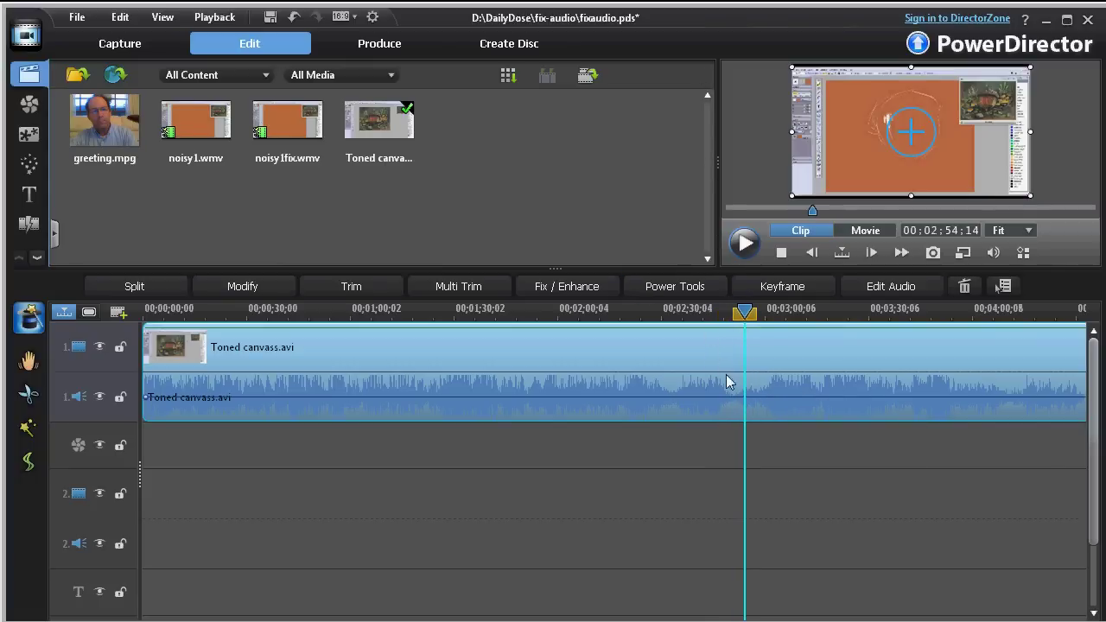
click(703, 310)
key(space)
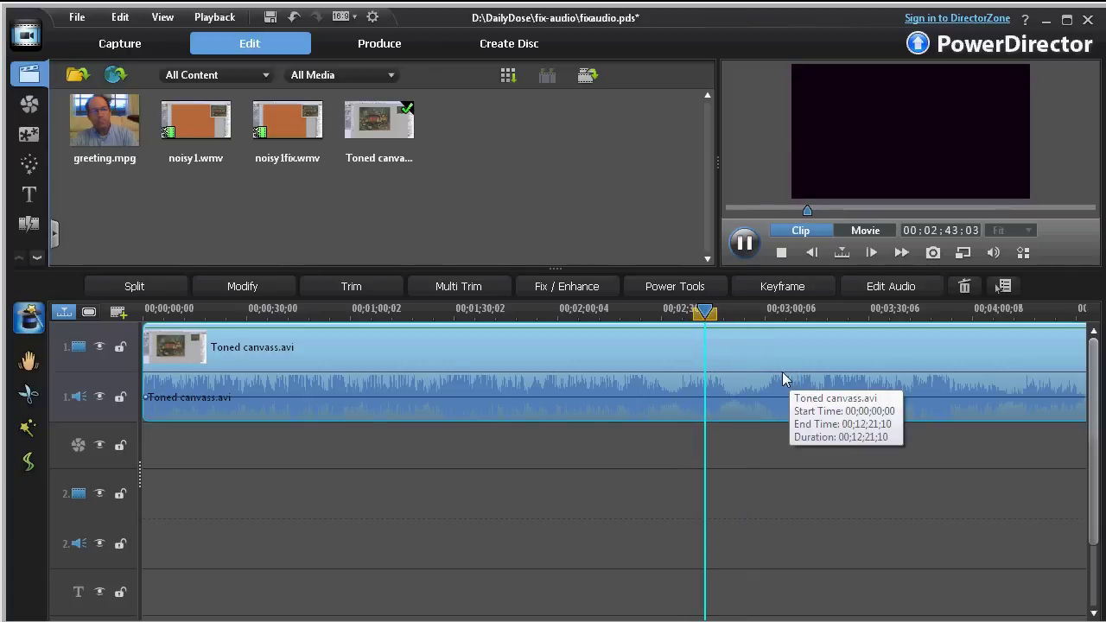
click(662, 312)
key(space)
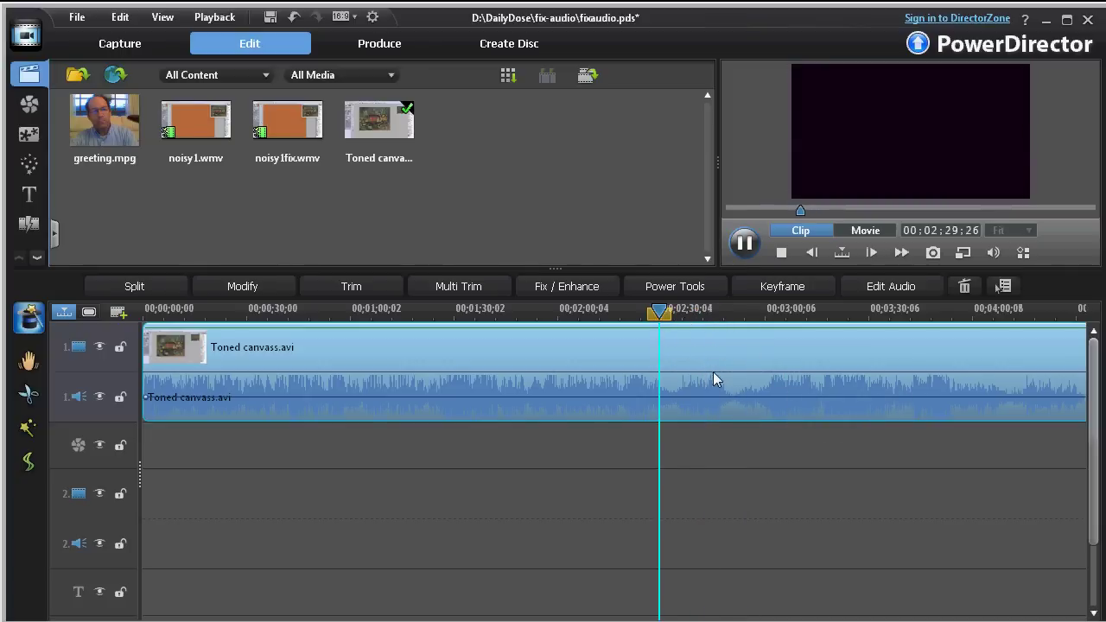
key(space)
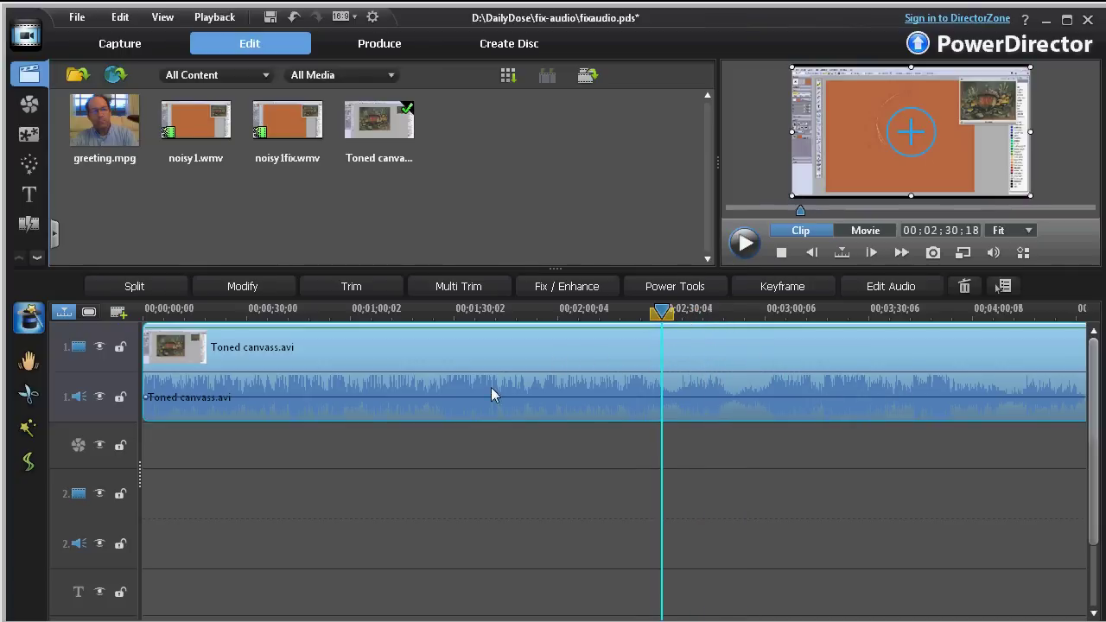
Turn on Audio Denoise under Fix / Enhance with Stationary noise as the noise type
click(545, 291)
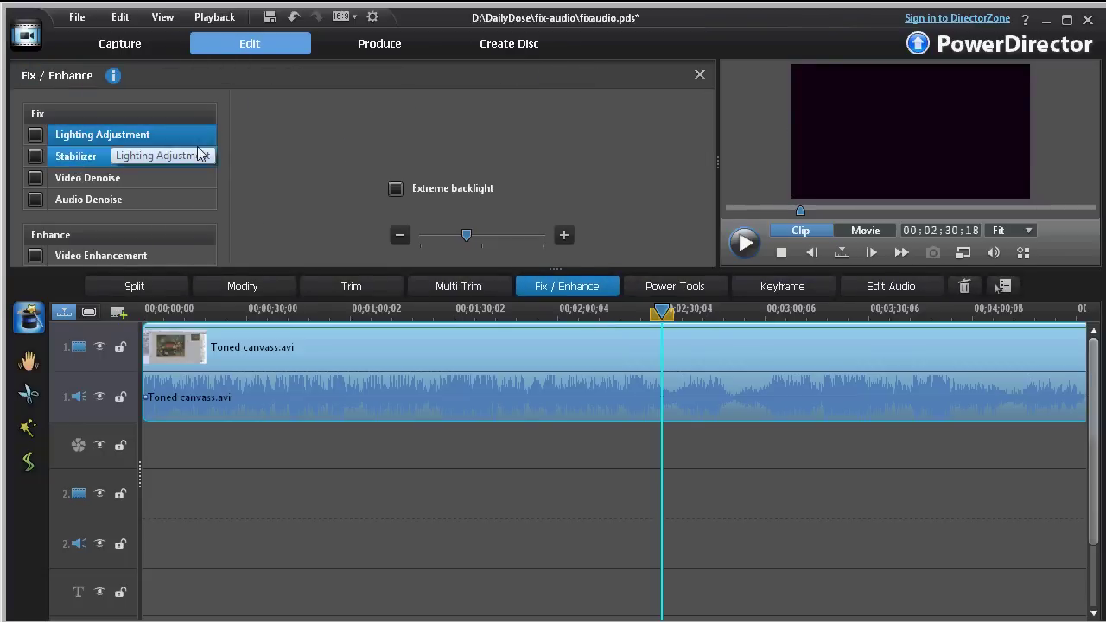
click(106, 206)
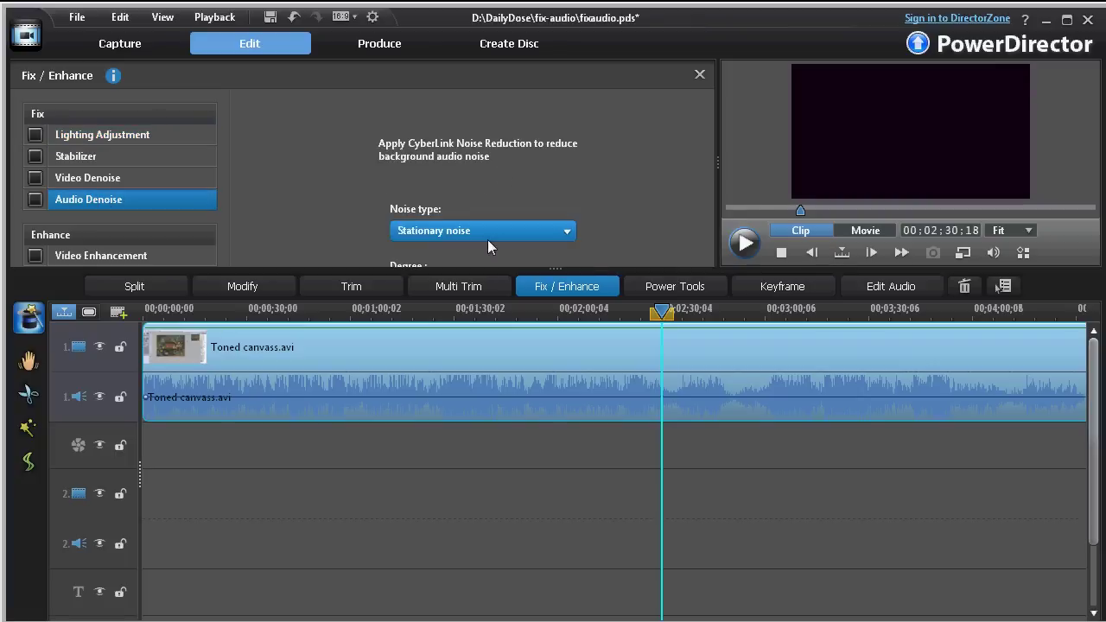
drag(553, 271, 556, 358)
click(489, 231)
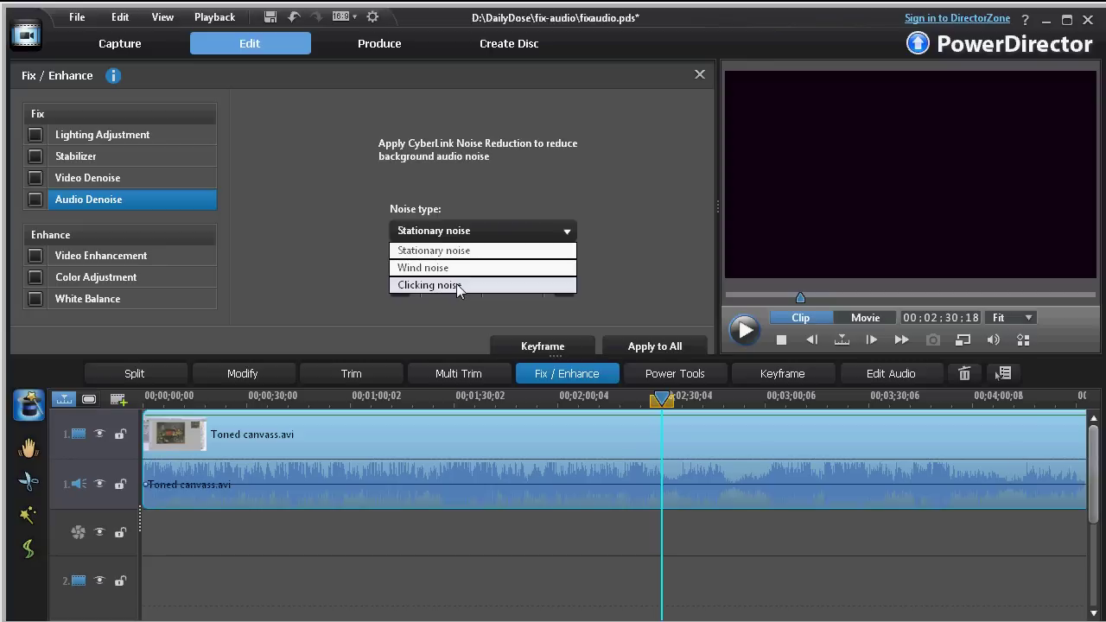
click(425, 250)
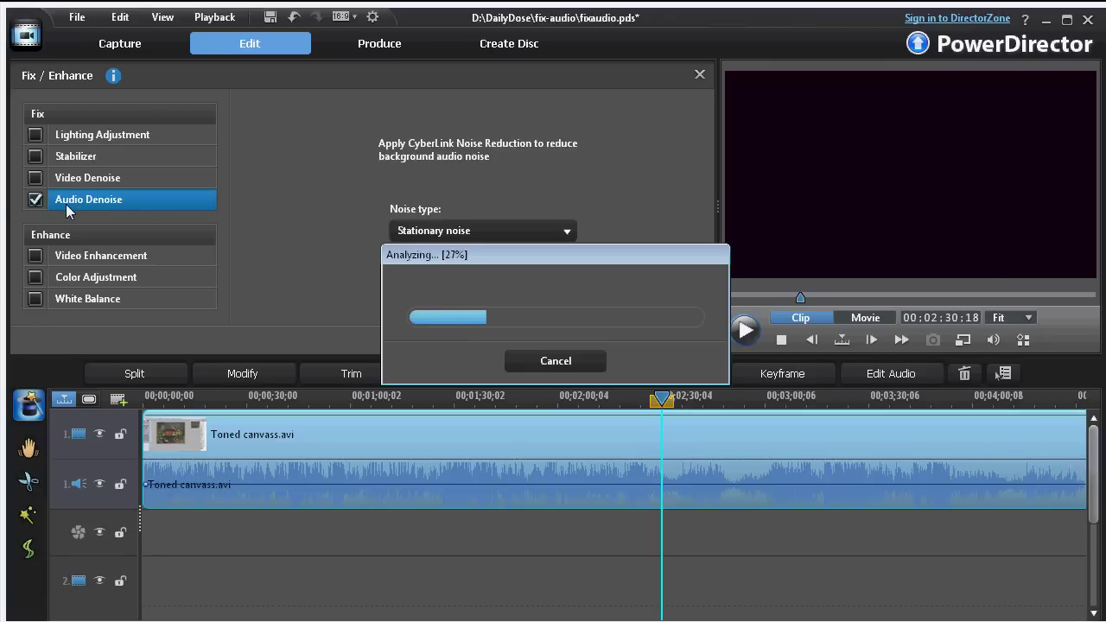
Move the analysis window aside, drop the denoise Degree slider to minimum, and preview the audio
drag(504, 257, 219, 182)
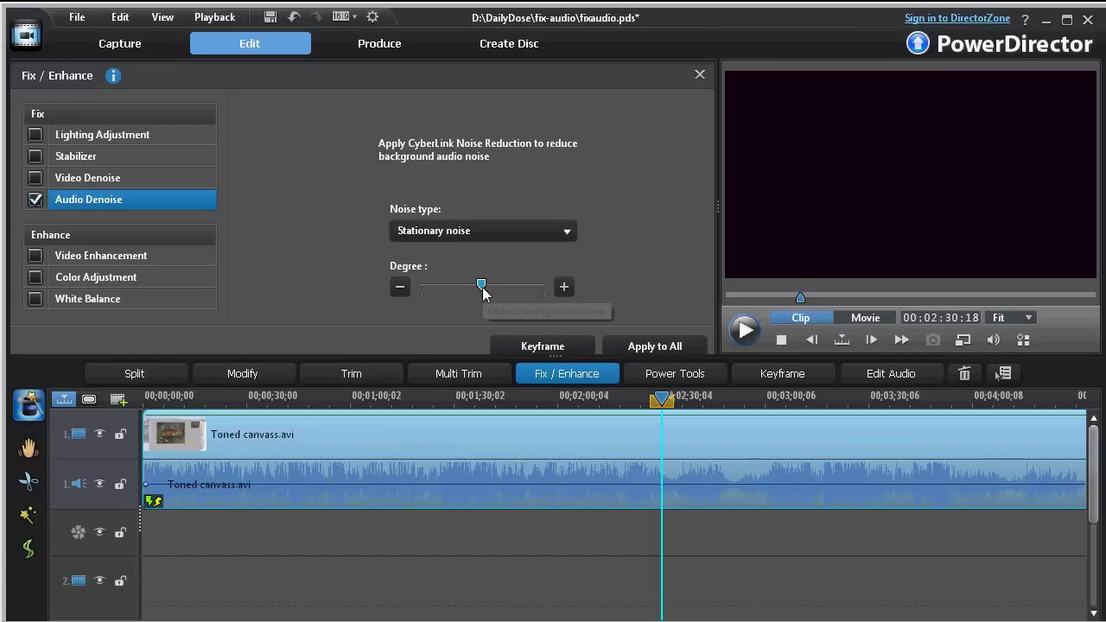
drag(446, 292, 406, 292)
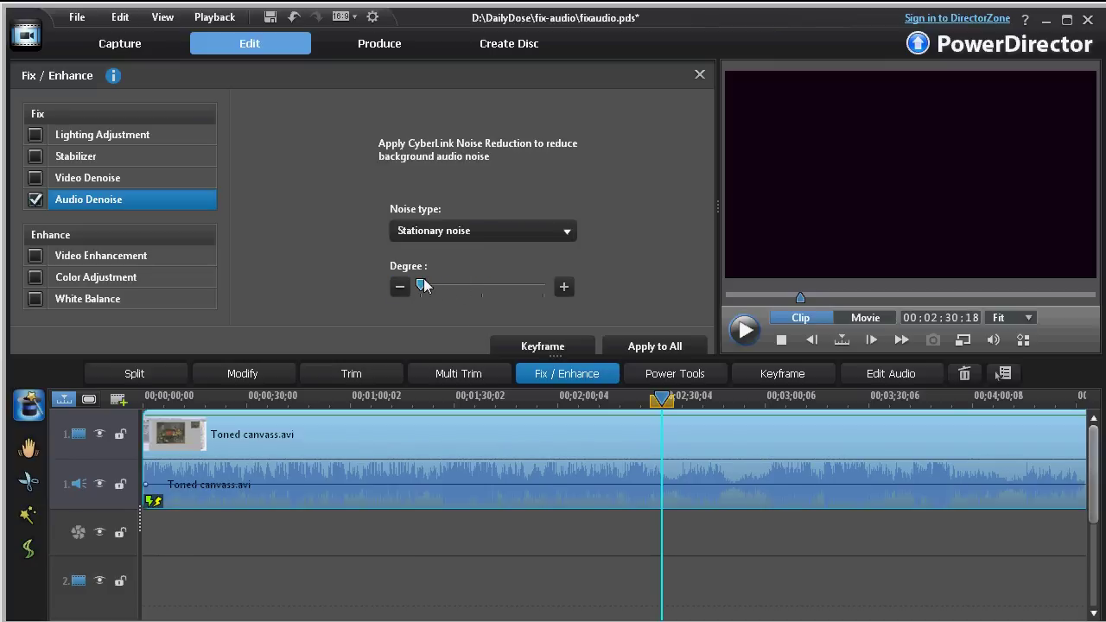
key(space)
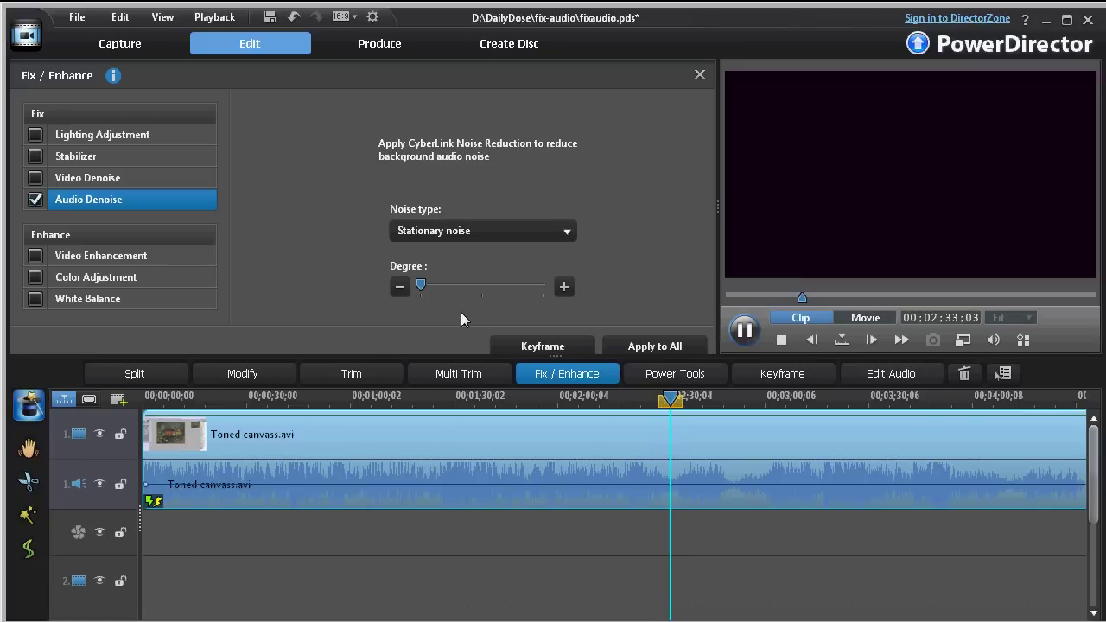
key(space)
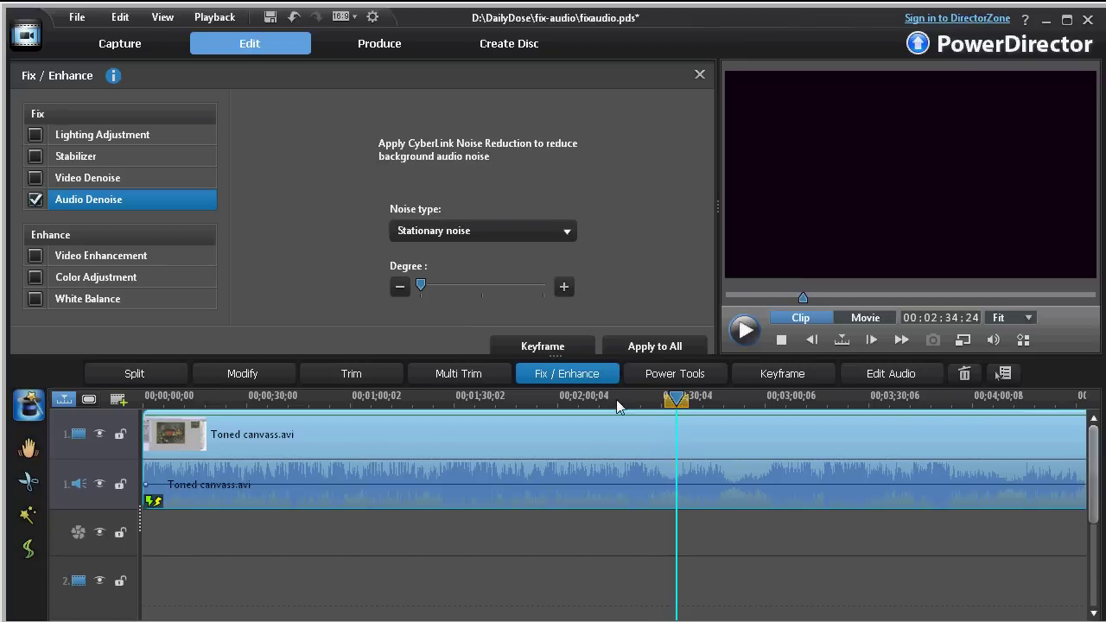
Add volume keyframes raising the level around 2:05–2:50, then preview from about 2:11
drag(604, 485, 604, 465)
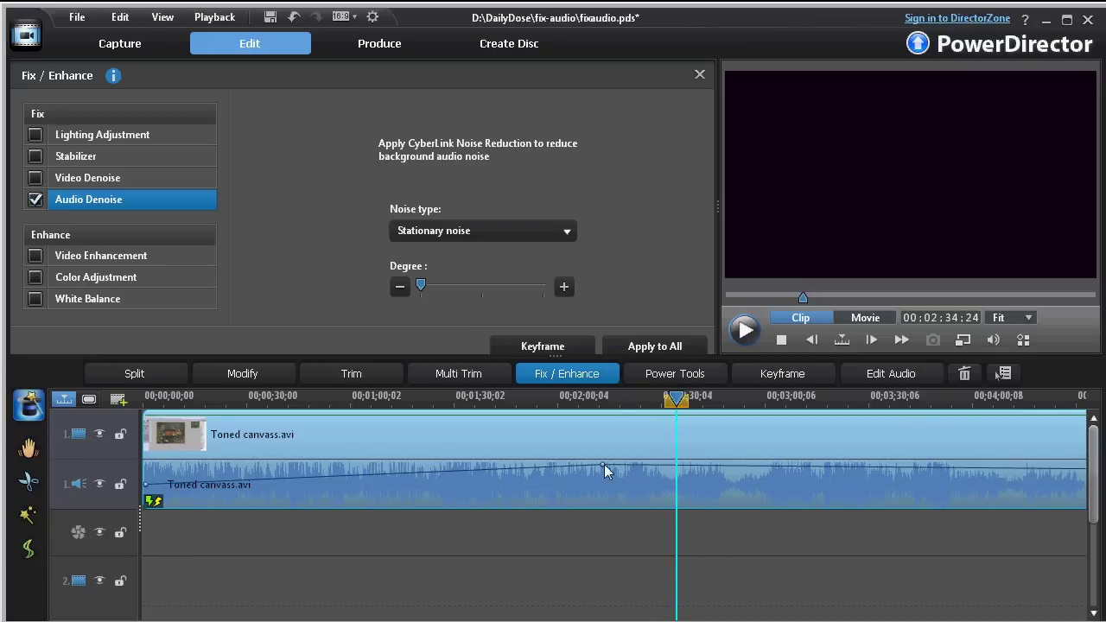
drag(749, 465, 786, 490)
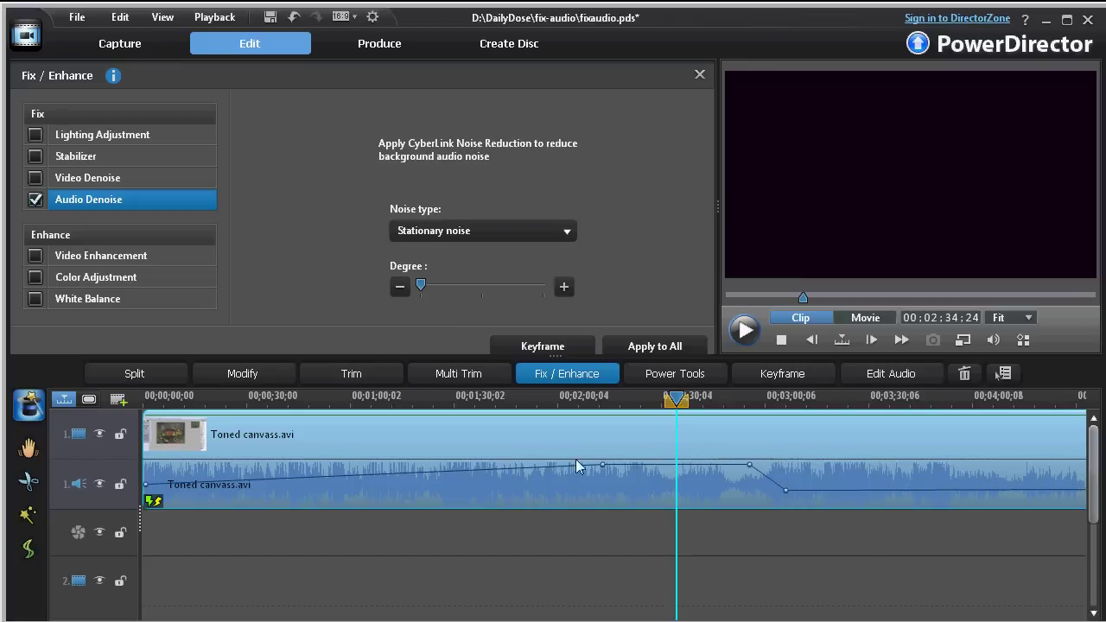
drag(557, 465, 558, 502)
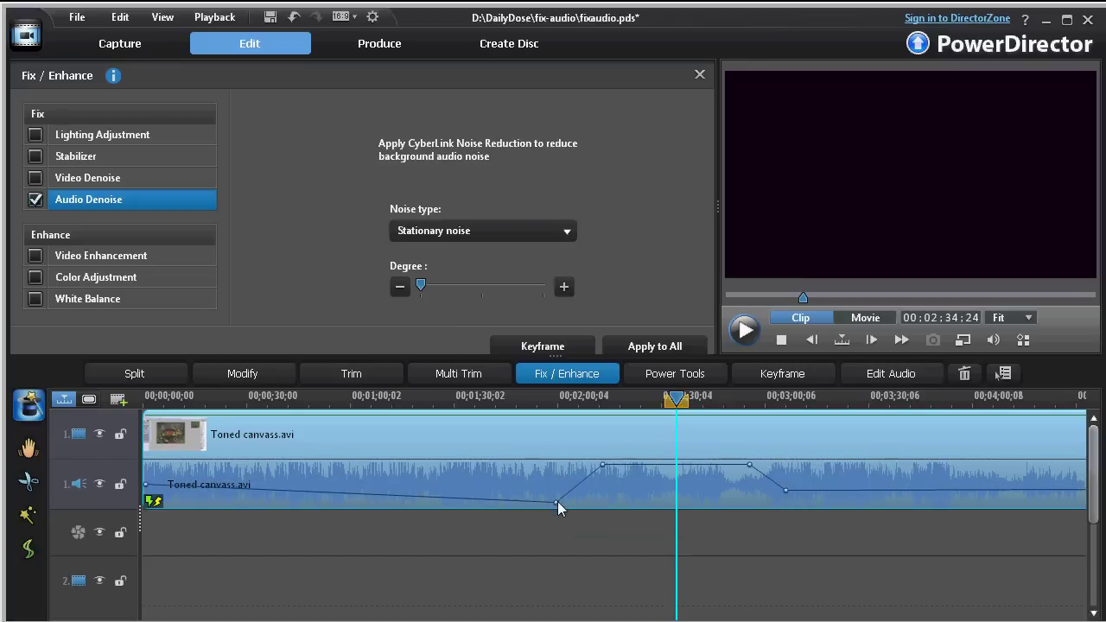
click(594, 399)
key(space)
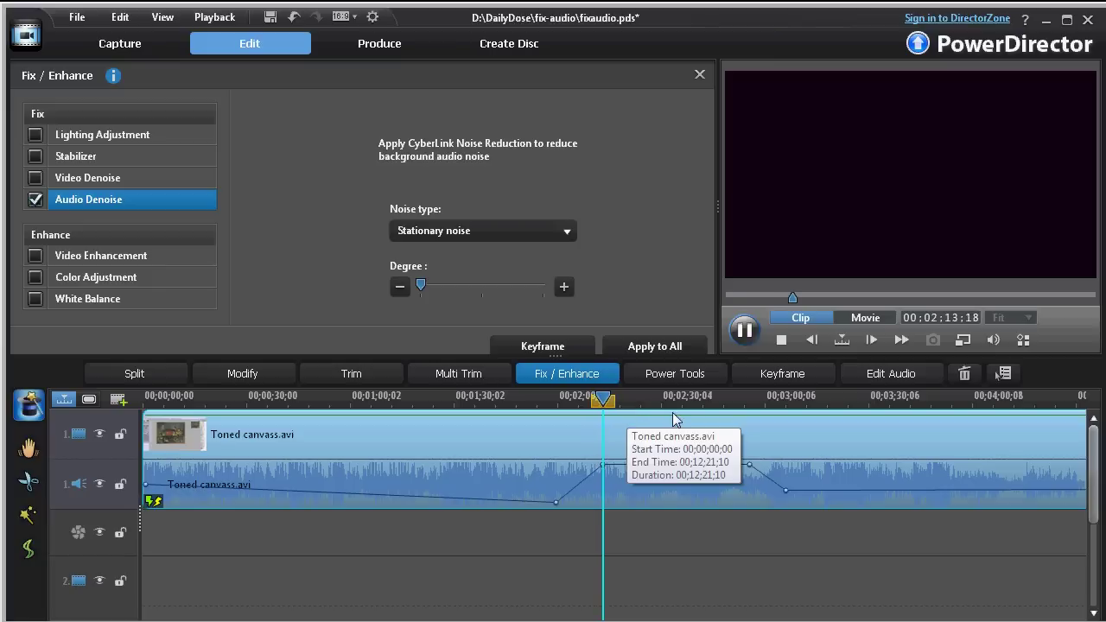
key(space)
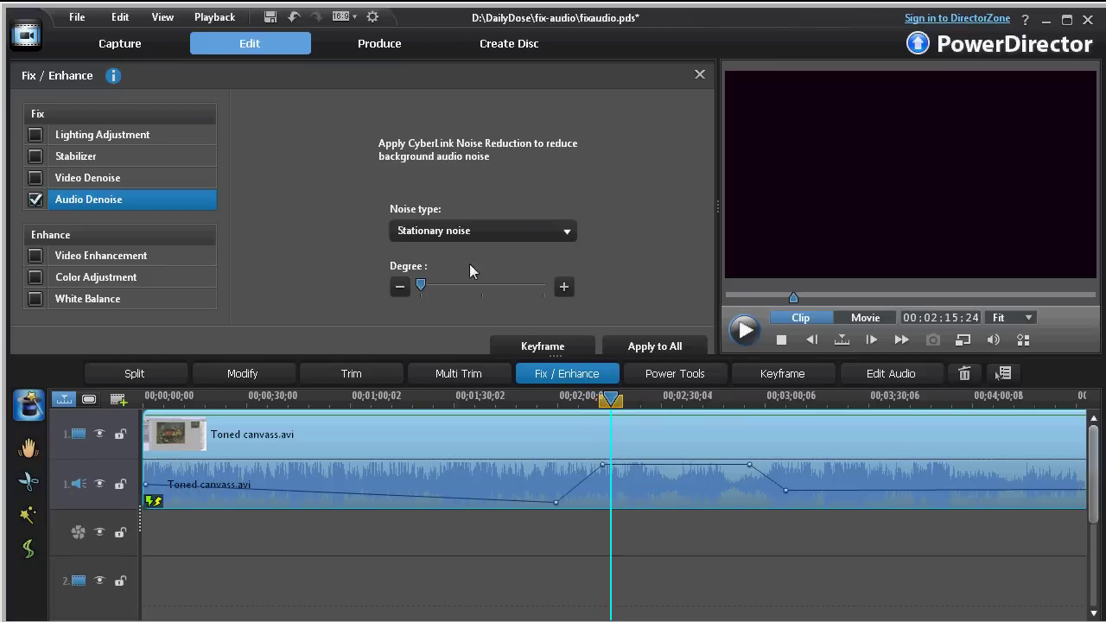
Raise the denoise Degree in small steps to about mid-range, previewing by ear between adjustments
drag(420, 288, 441, 292)
key(space)
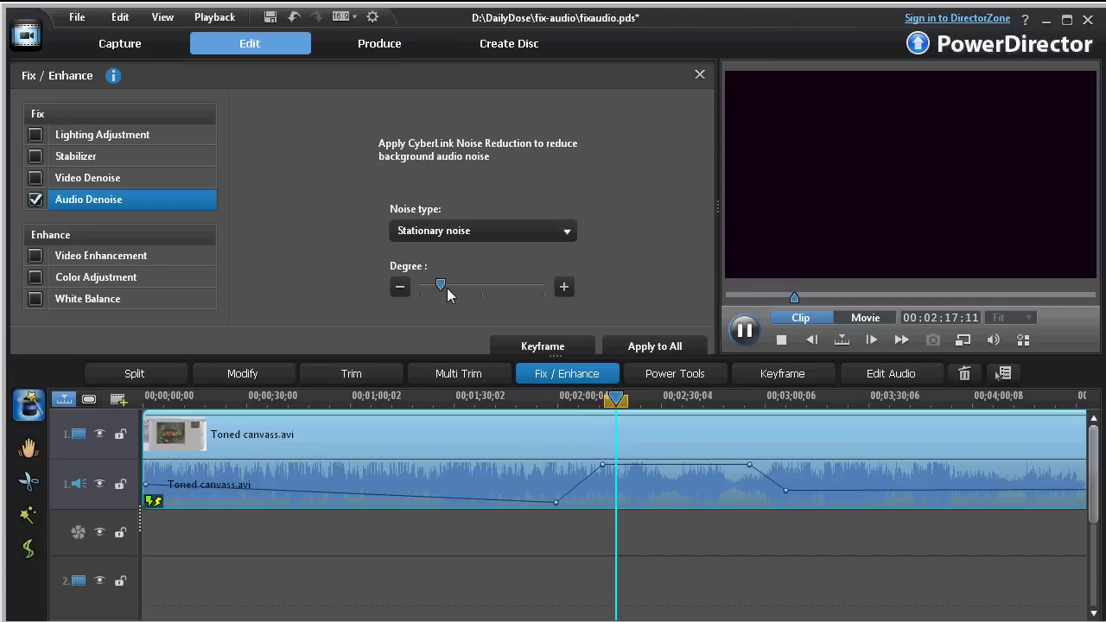
key(space)
drag(441, 286, 465, 288)
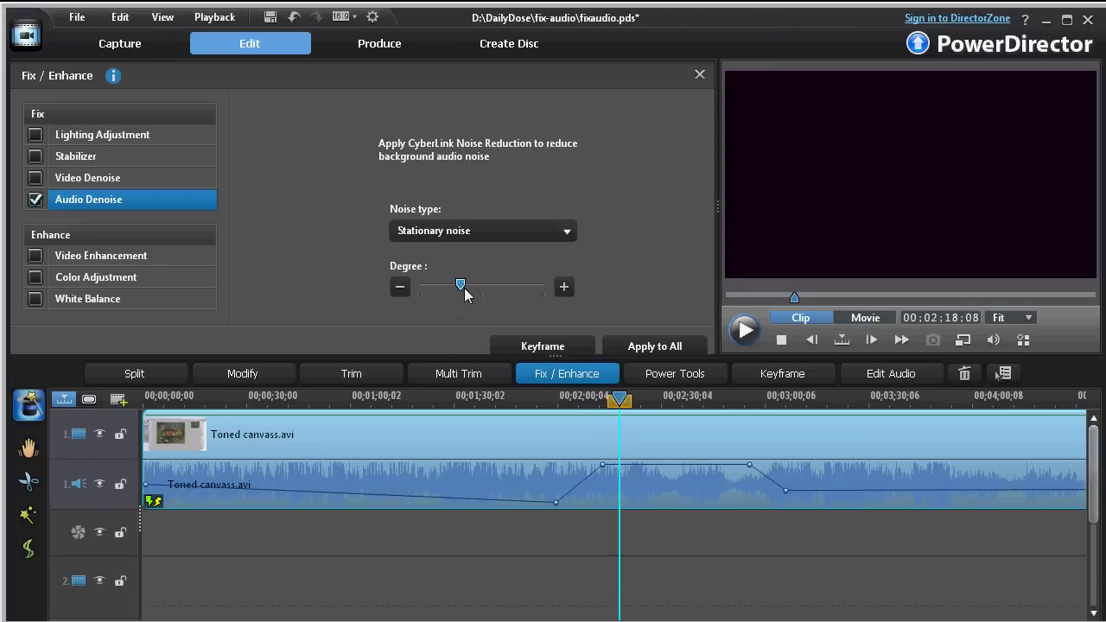
key(space)
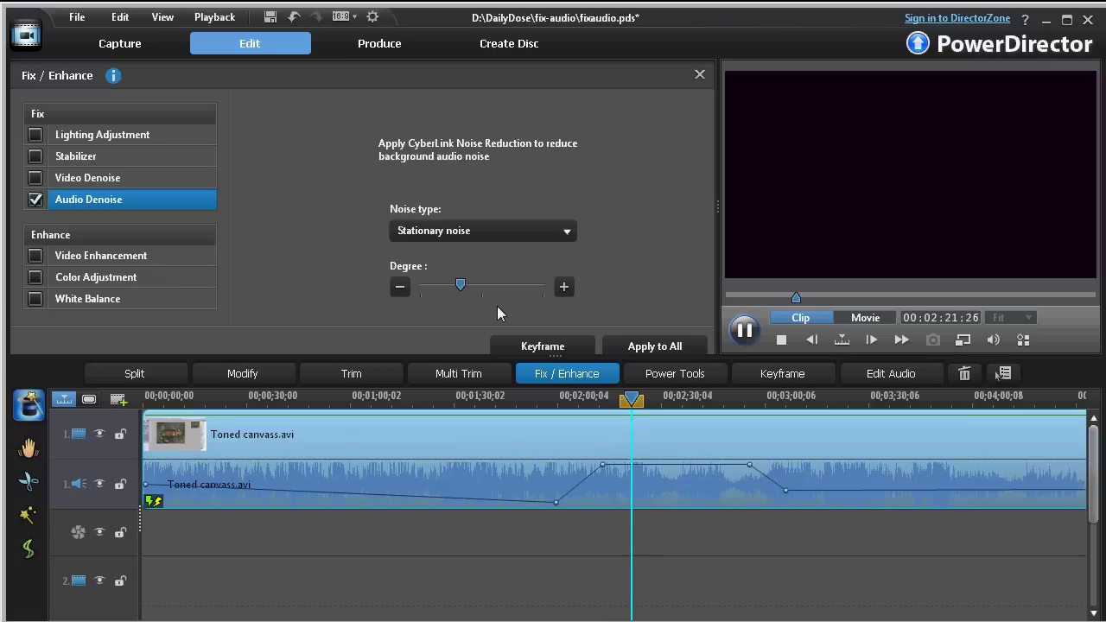
key(space)
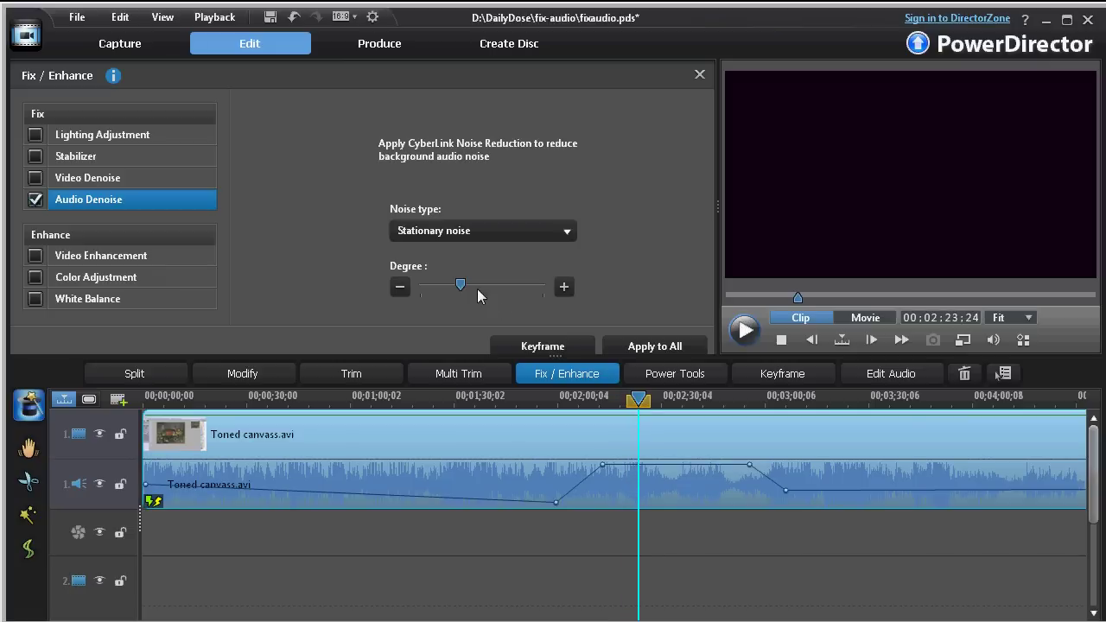
click(484, 289)
key(space)
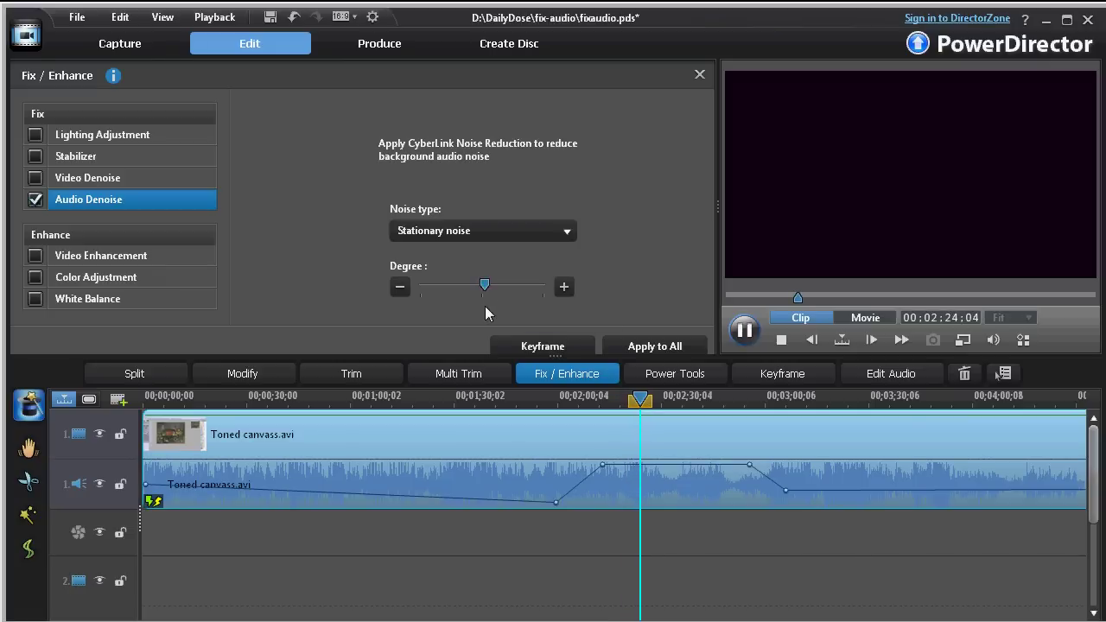
mouse_move(484, 287)
mouse_down()
mouse_move(550, 287)
mouse_move(485, 287)
mouse_up()
key(space)
key(space)
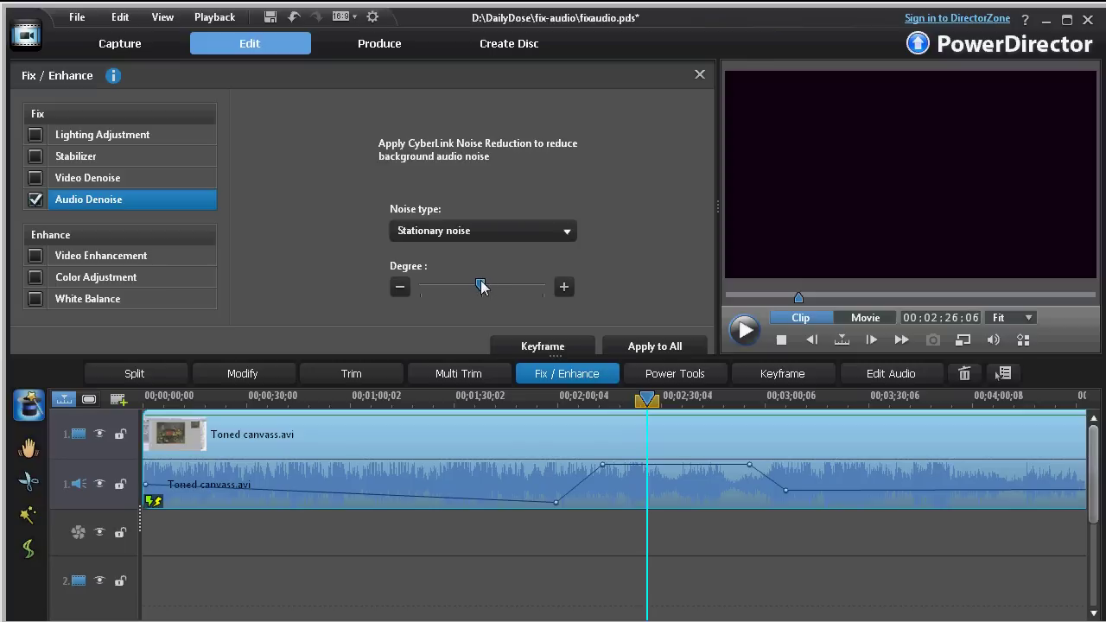
drag(482, 288, 482, 289)
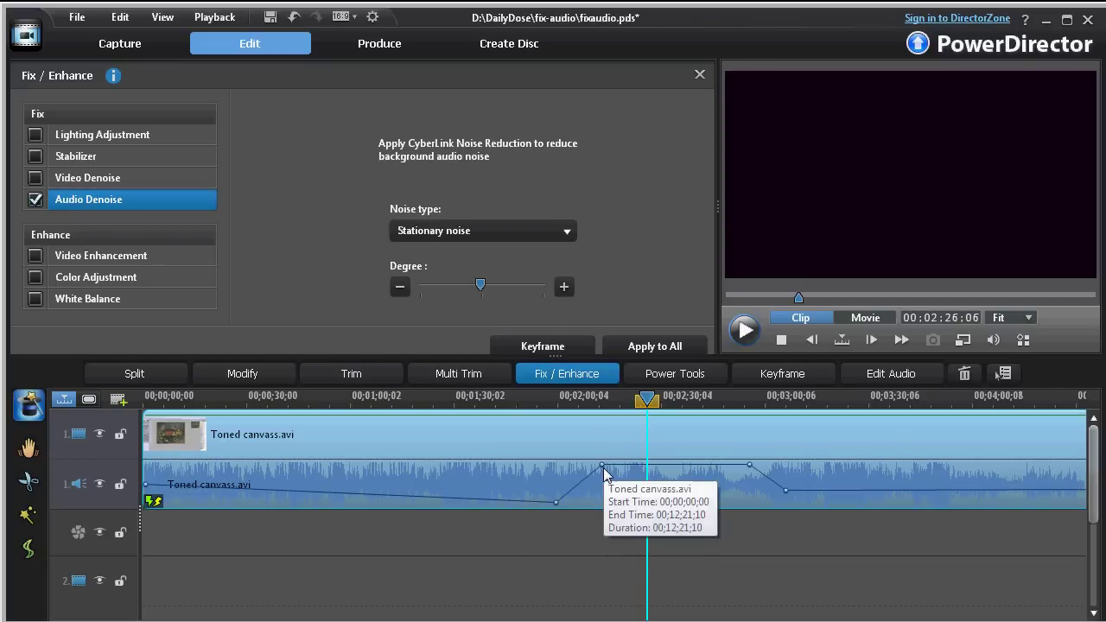
Undo the volume keyframe edits with Ctrl+Z so the volume line is flat again
key(ctrl+z)
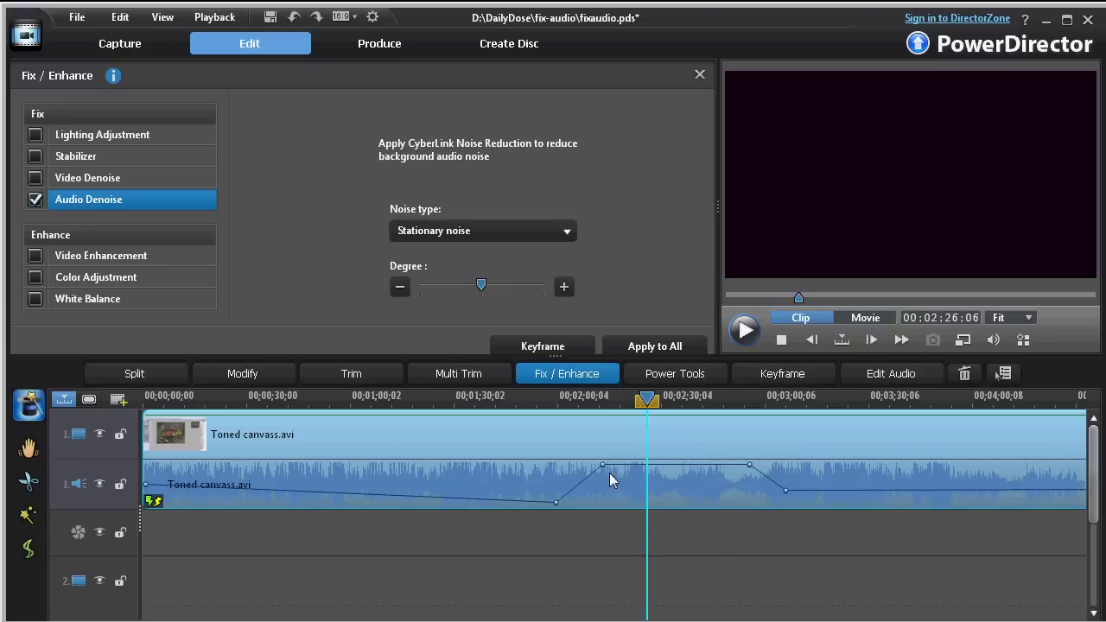
key(ctrl+z)
key(ctrl+z)
key(ctrl+z)
key(ctrl+z)
key(ctrl+z)
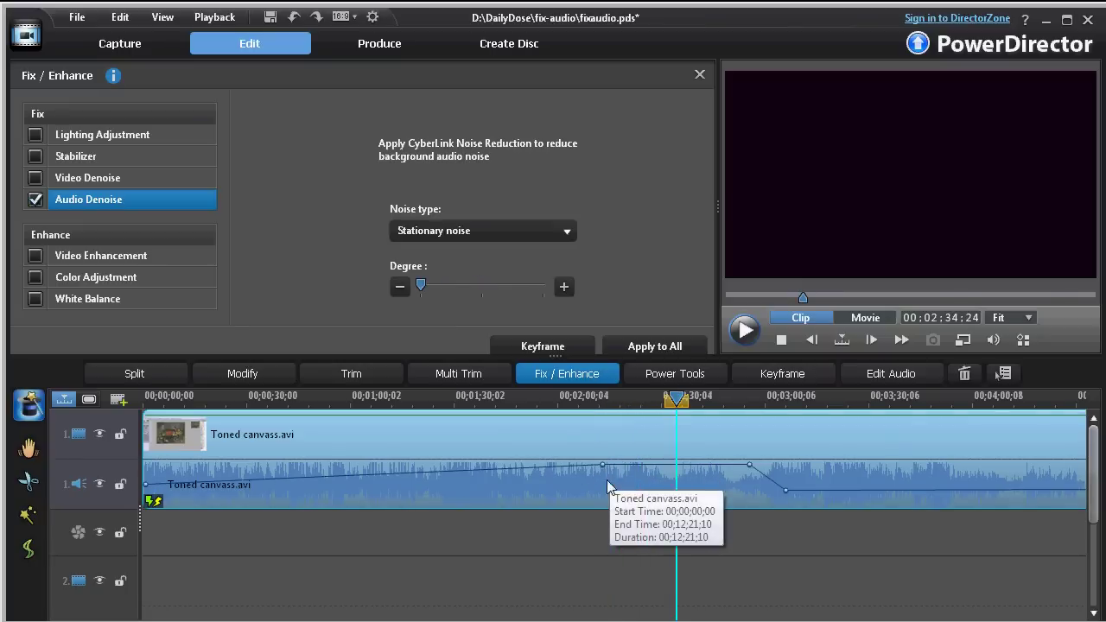
key(ctrl+z)
key(ctrl+z)
key(ctrl+z)
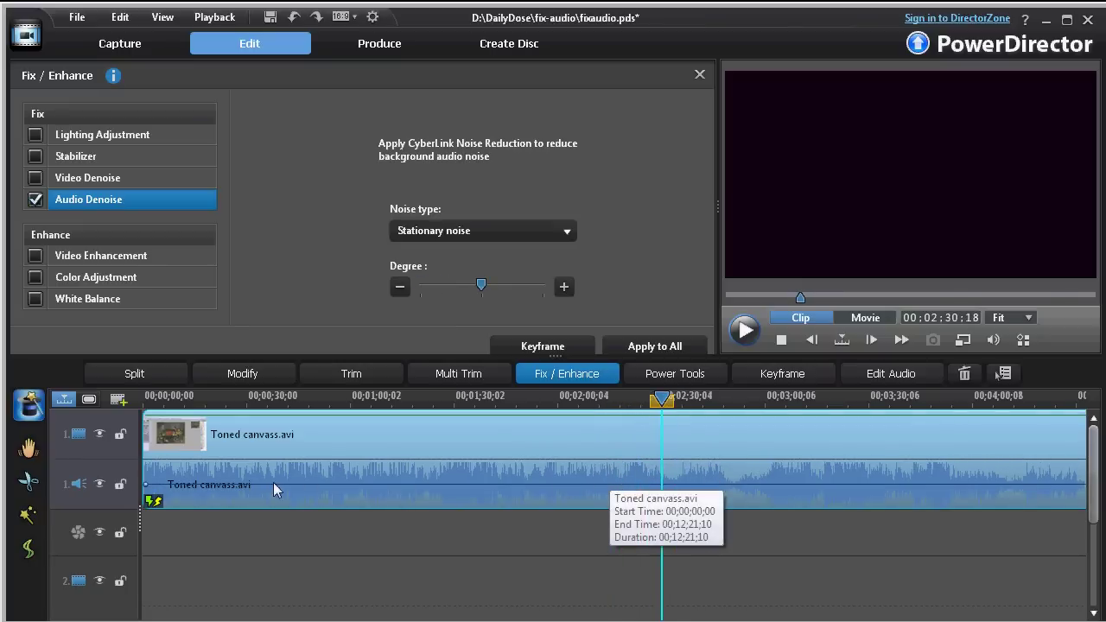
Raise the audio volume line at the clip's start and end, then play from later in the clip
drag(147, 486, 149, 465)
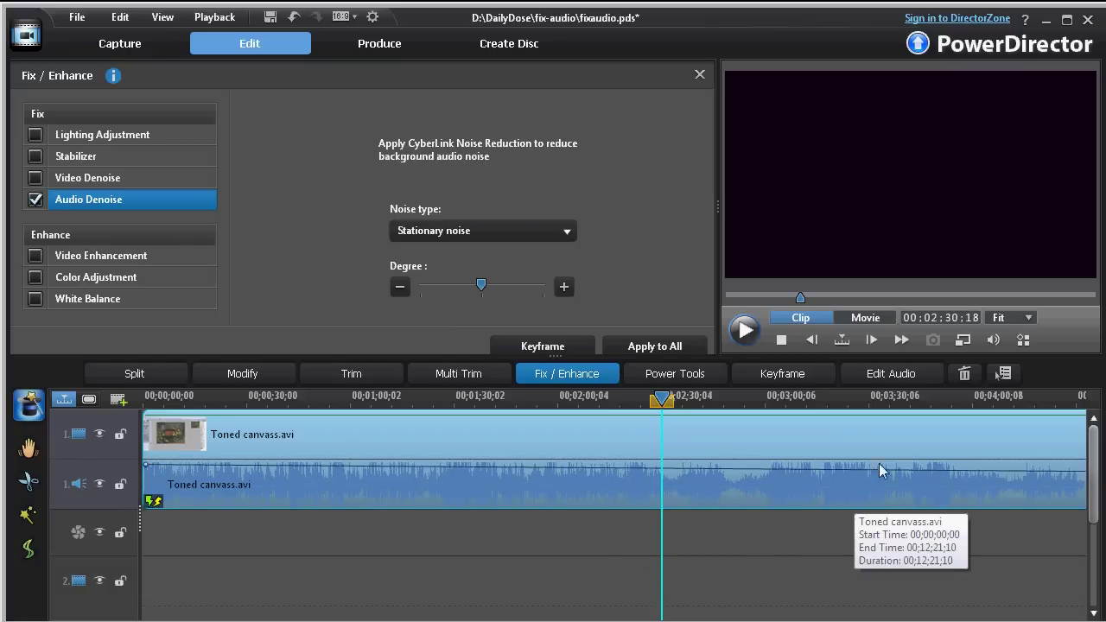
drag(902, 397, 293, 382)
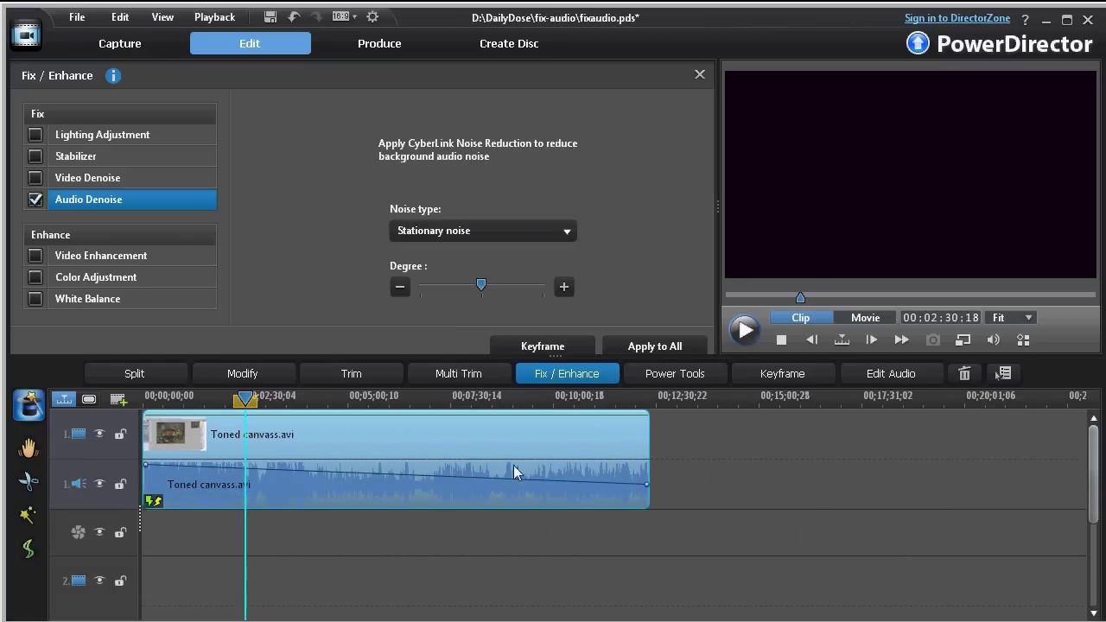
drag(647, 486, 649, 481)
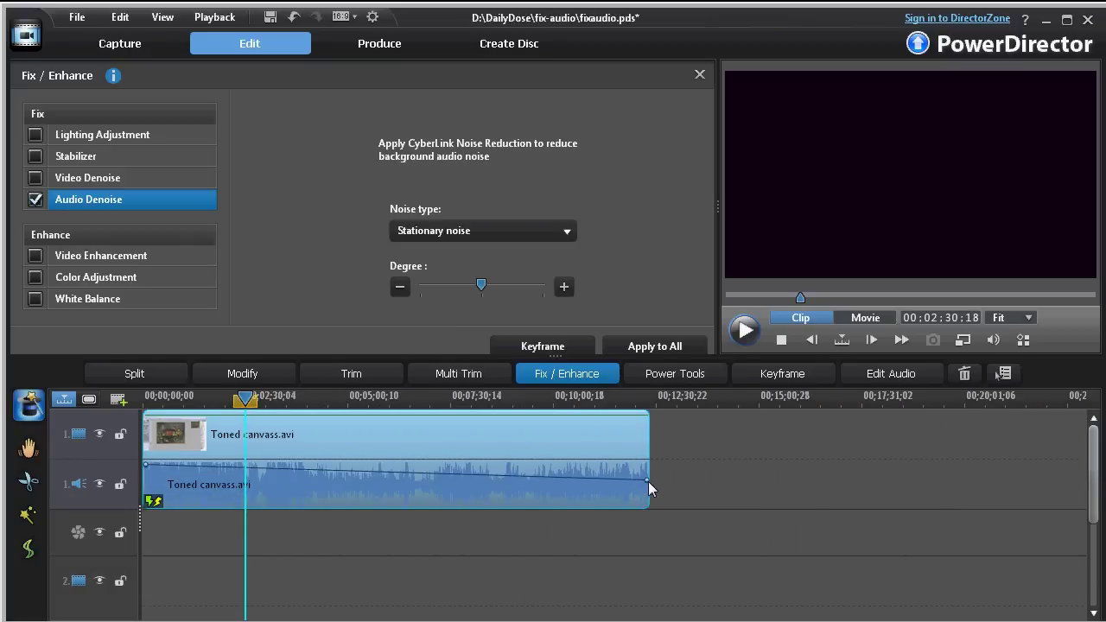
drag(363, 398, 520, 453)
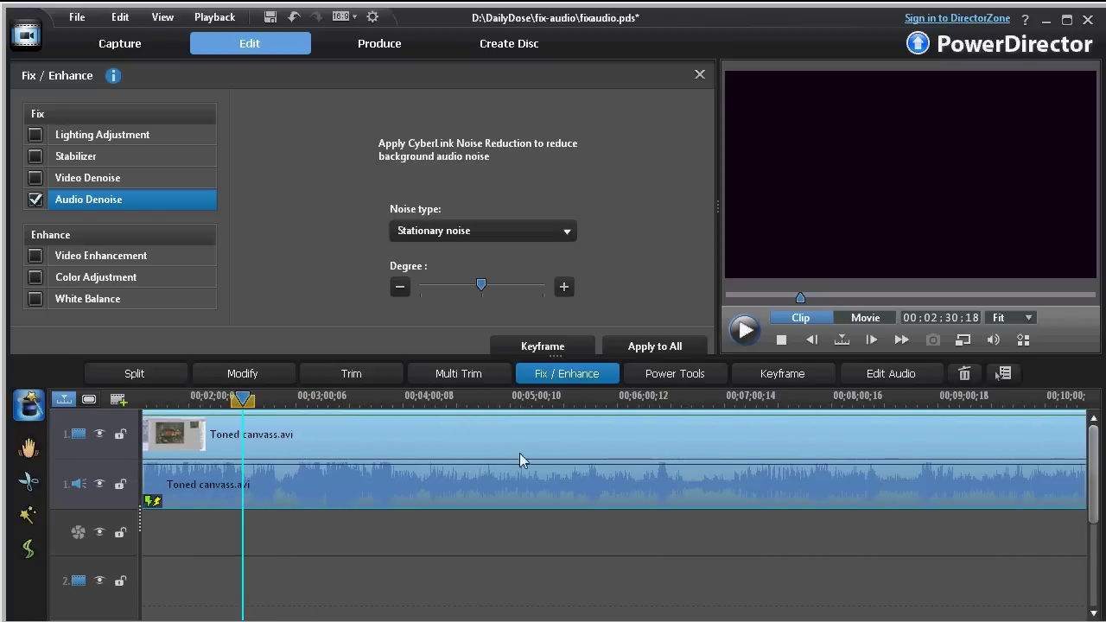
click(336, 399)
key(space)
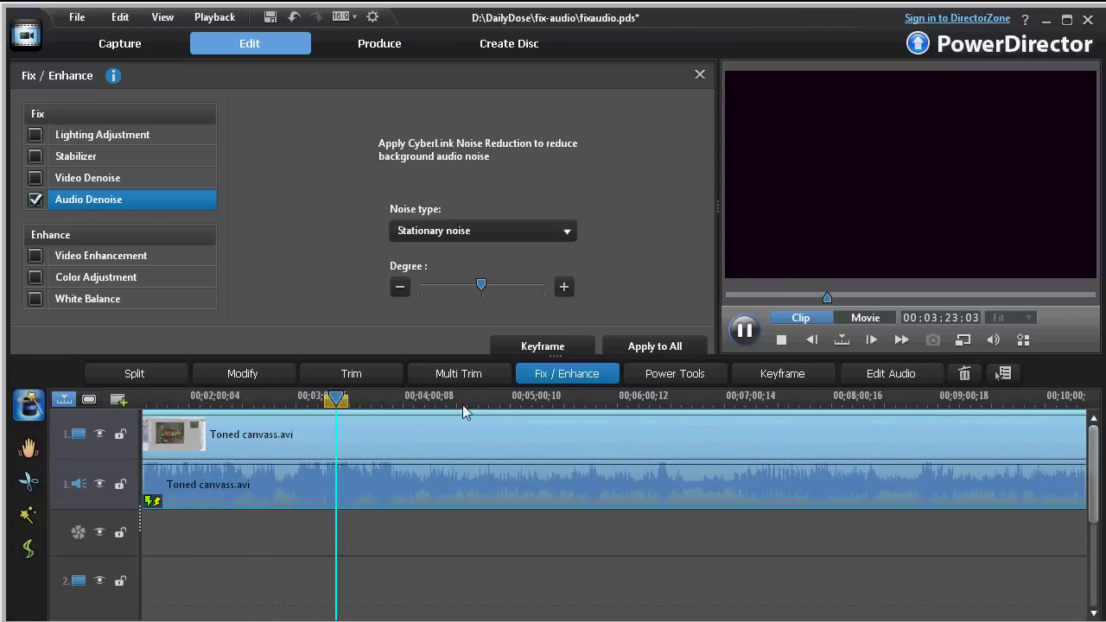
click(462, 403)
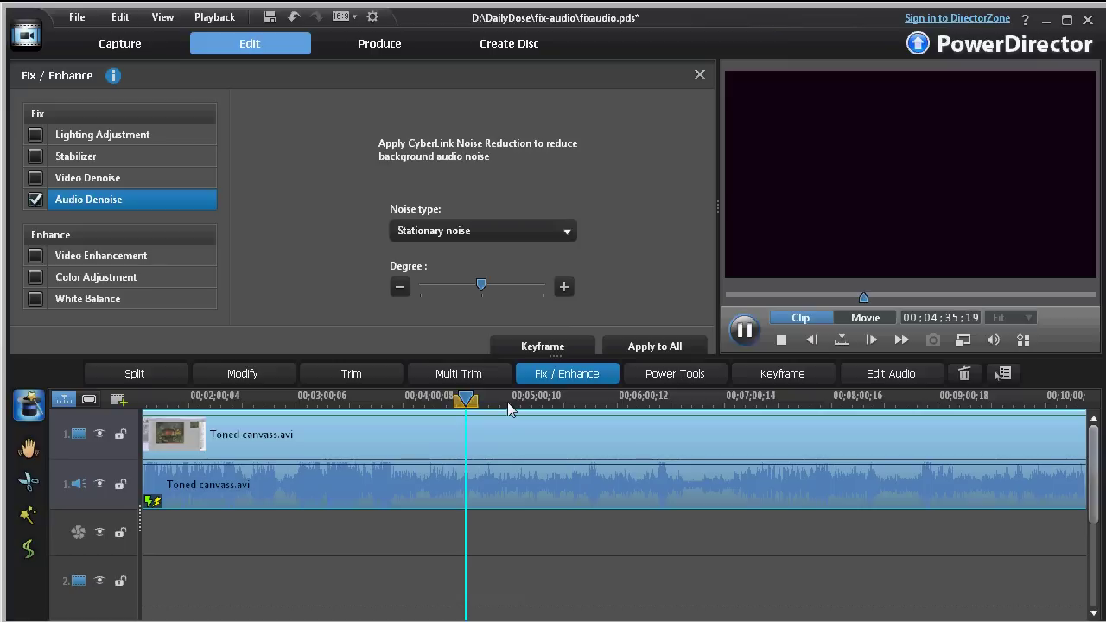
key(space)
drag(482, 285, 361, 279)
key(space)
key(space)
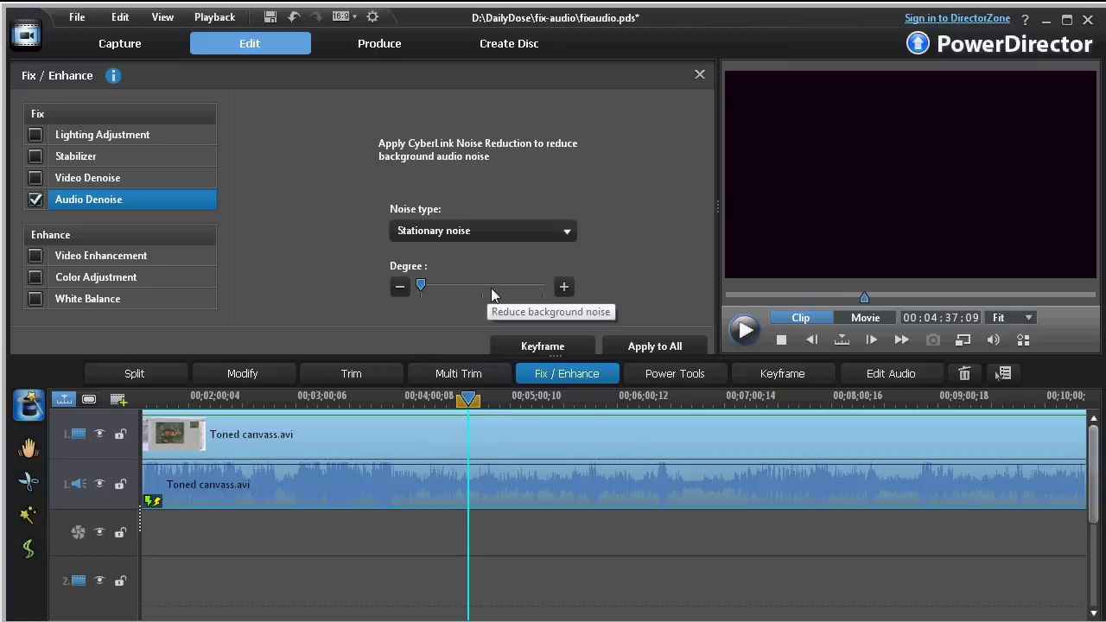
click(484, 287)
key(space)
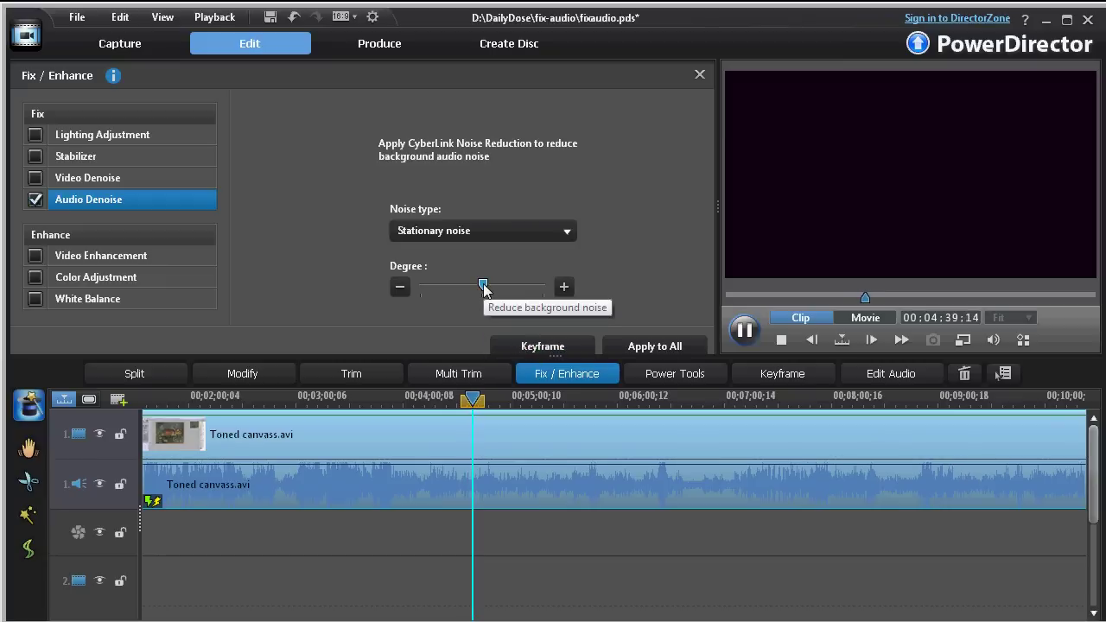
click(517, 399)
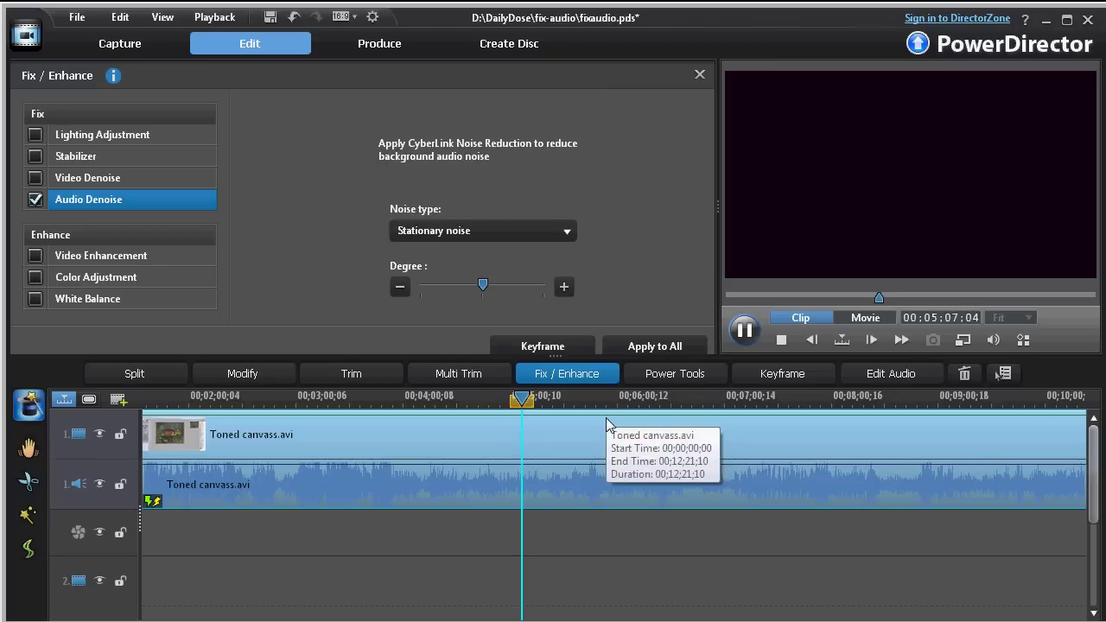
key(space)
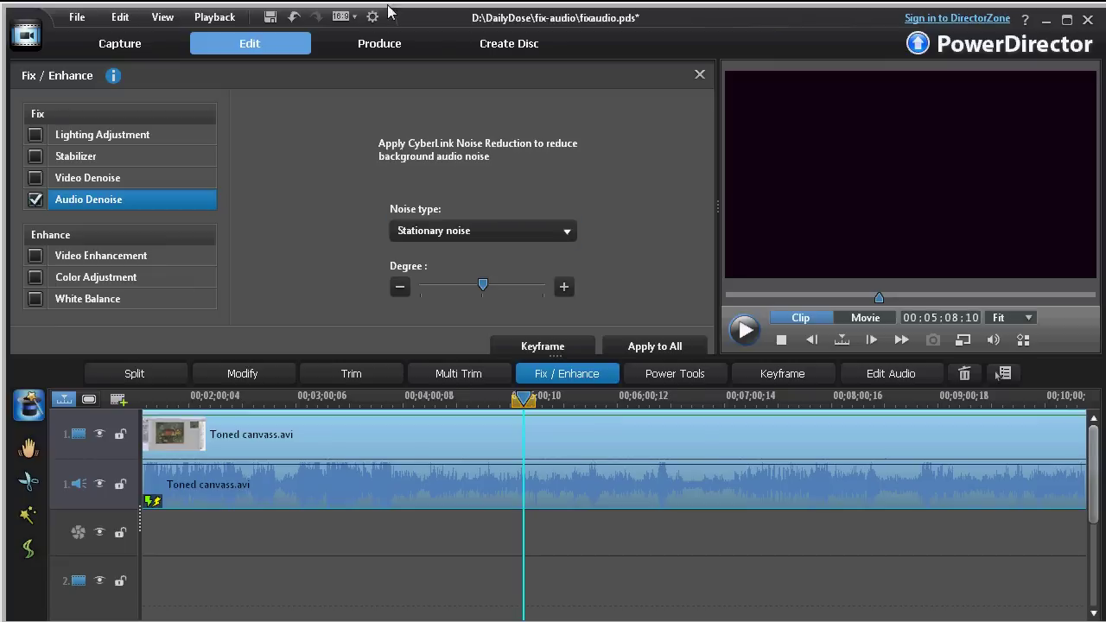
click(386, 48)
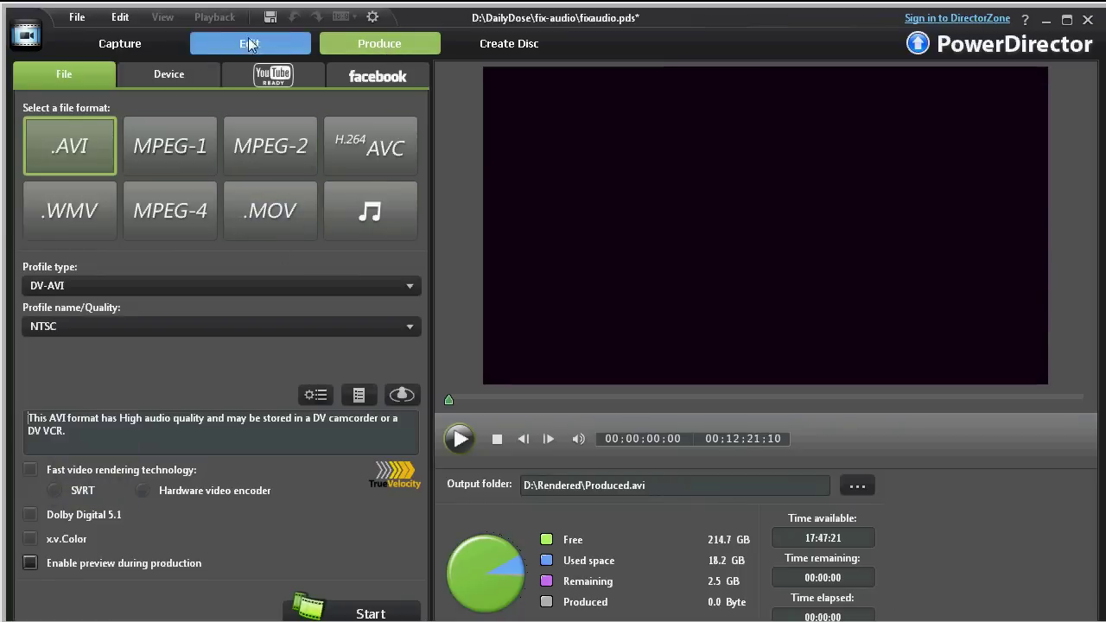
Switch to the Capture room showing the webcam preview
click(136, 47)
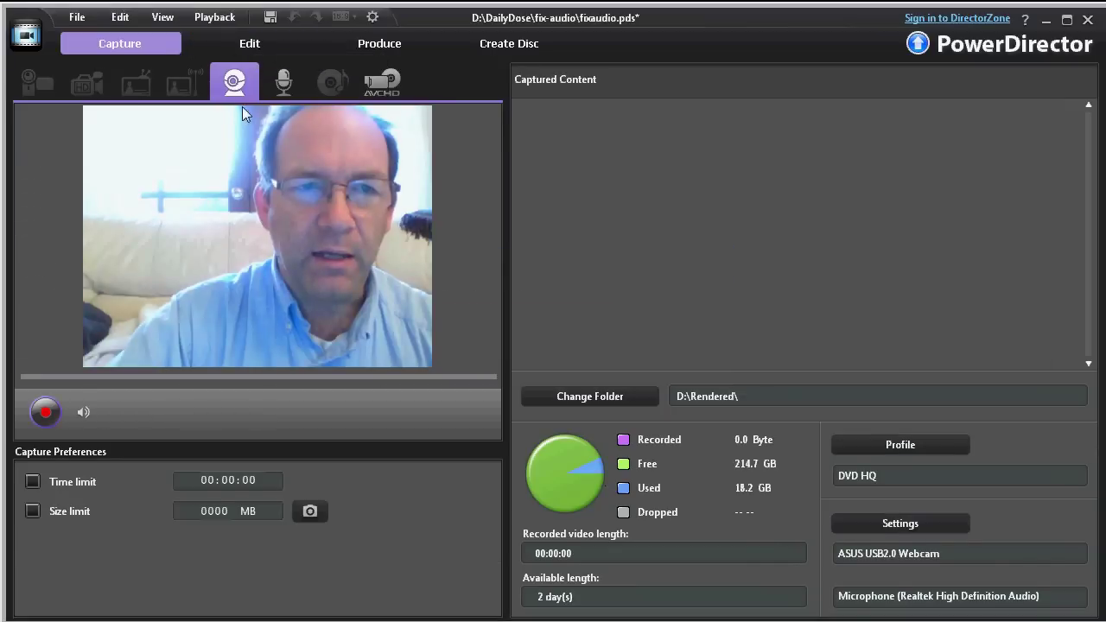
Return to the Edit room with the Toned canvass.avi timeline
click(250, 45)
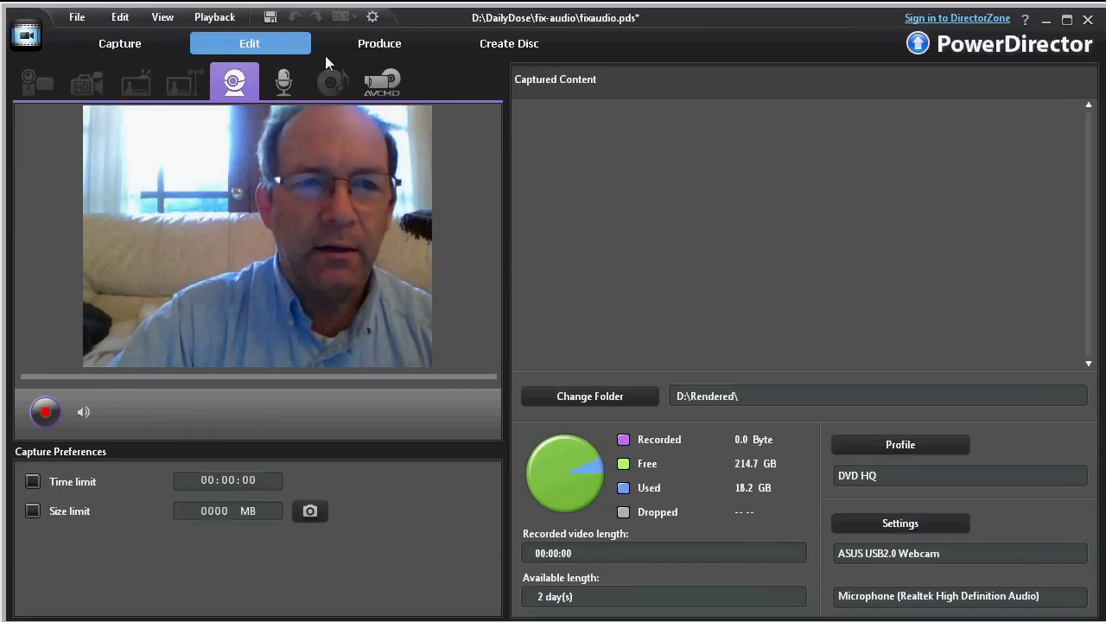